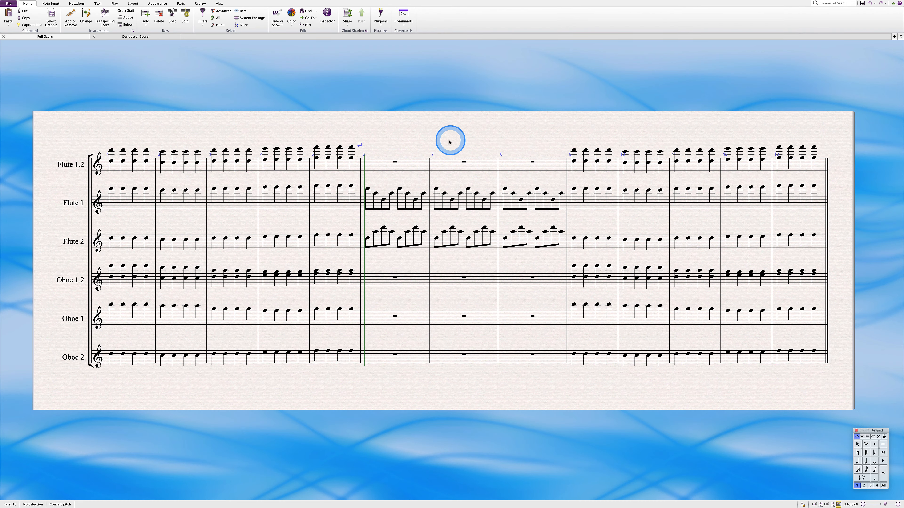
# Compare the full score with the Conductor Score part, then return to the full score
pyautogui.hscroll(-4, 440, 265)
pyautogui.scroll(-2, 440, 264)
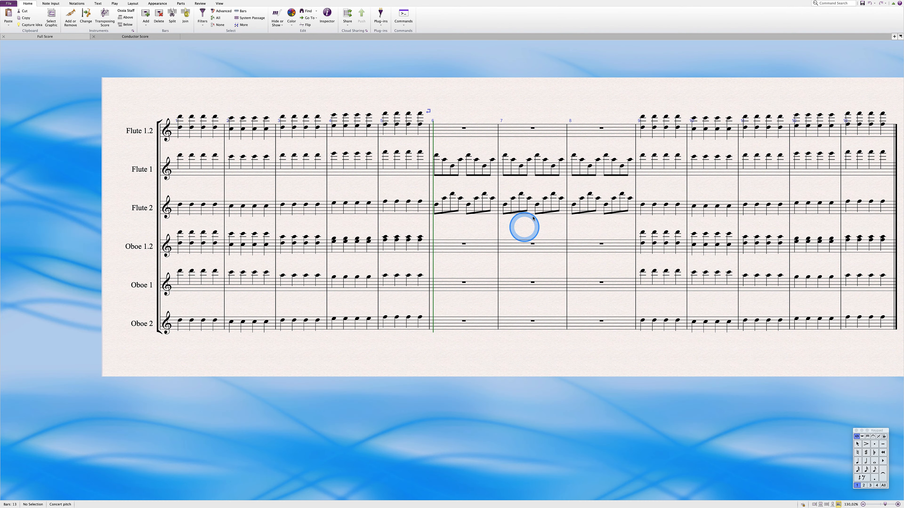
pyautogui.moveTo(529, 218); pyautogui.dragTo(468, 236)
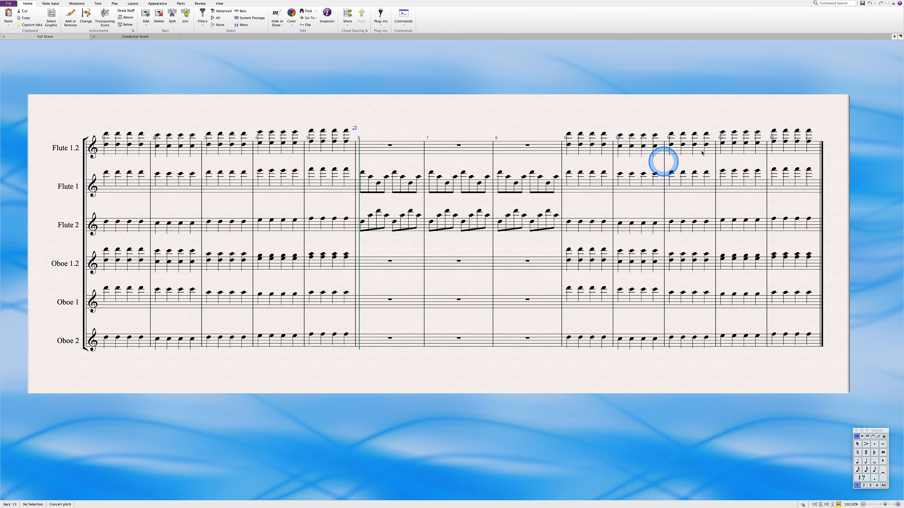
pyautogui.click(894, 37)
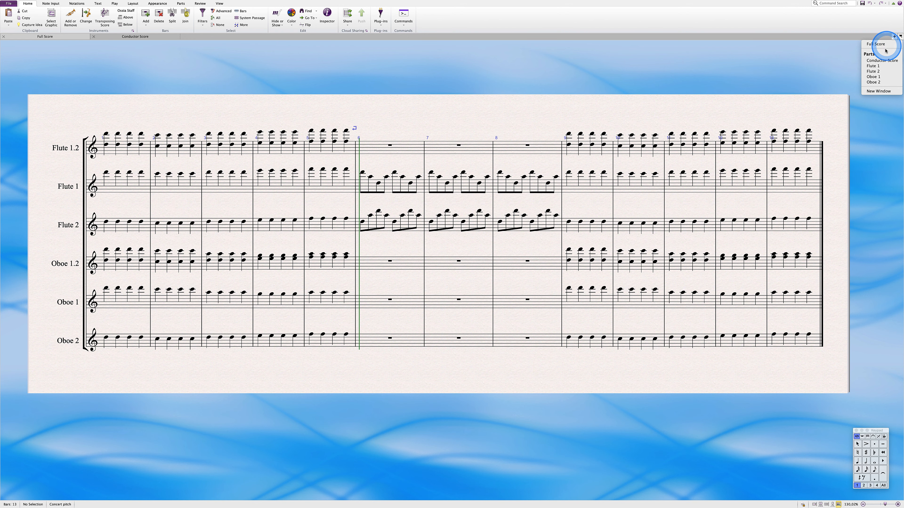
pyautogui.click(885, 61)
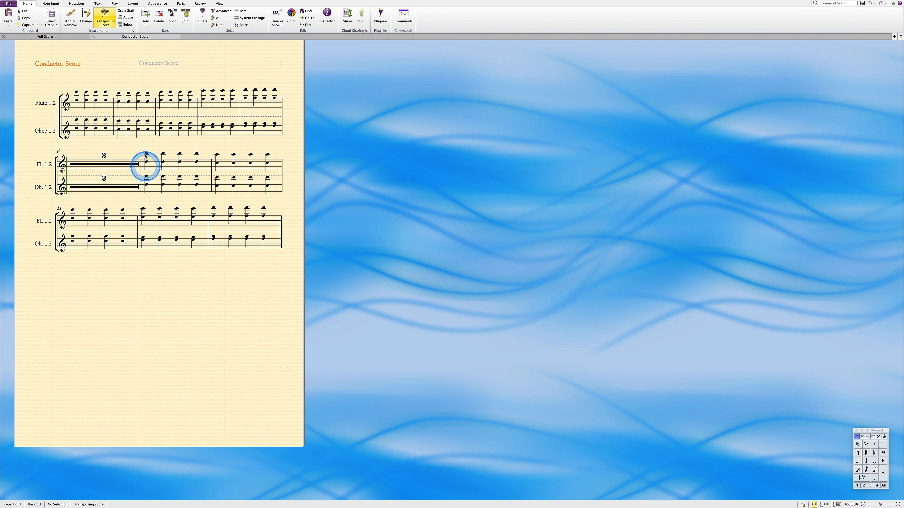
pyautogui.click(67, 37)
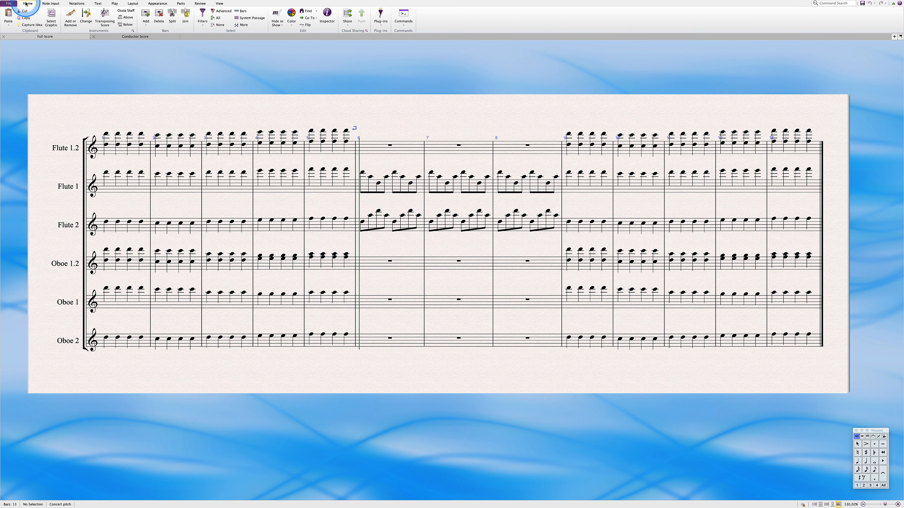
# Find the Flute instrument and add two Flute staves to the score
pyautogui.click(70, 20)
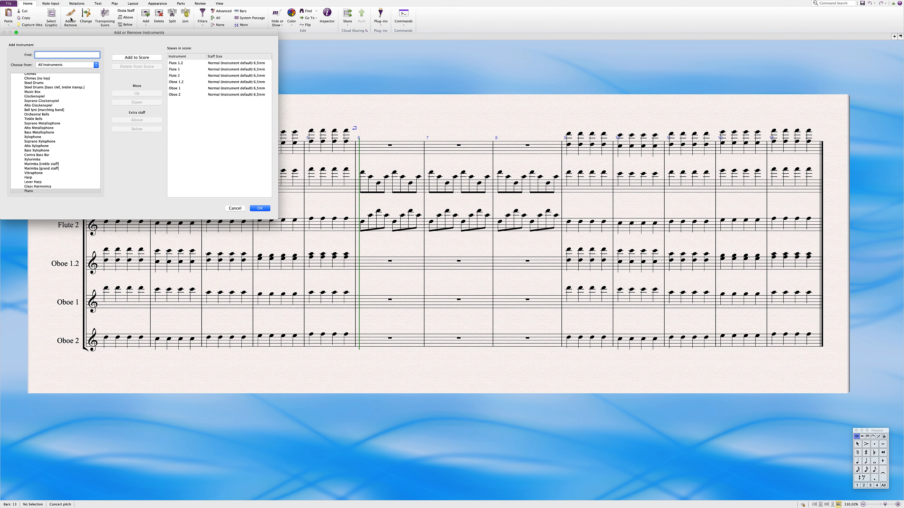
pyautogui.moveTo(71, 19)
pyautogui.mouseDown()
pyautogui.moveTo(51, 41)
pyautogui.moveTo(52, 54)
pyautogui.mouseUp()
pyautogui.write('Flute')
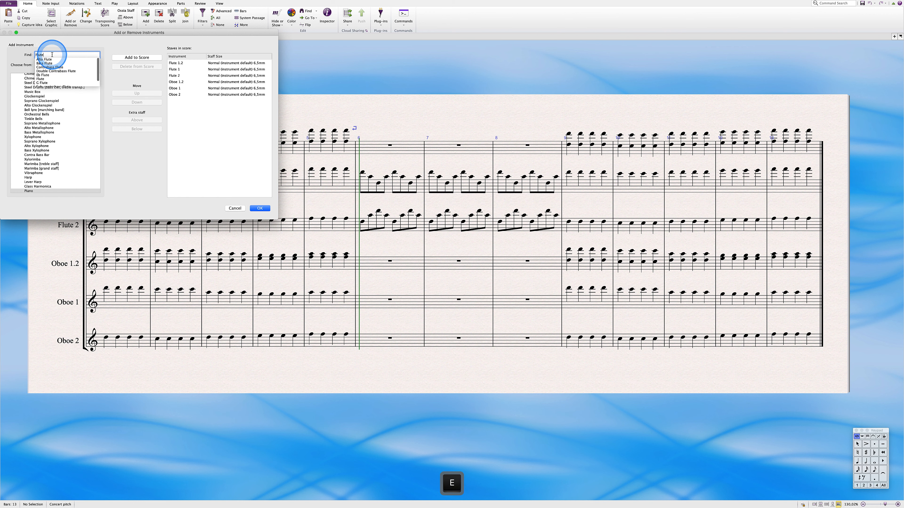
pyautogui.click(40, 78)
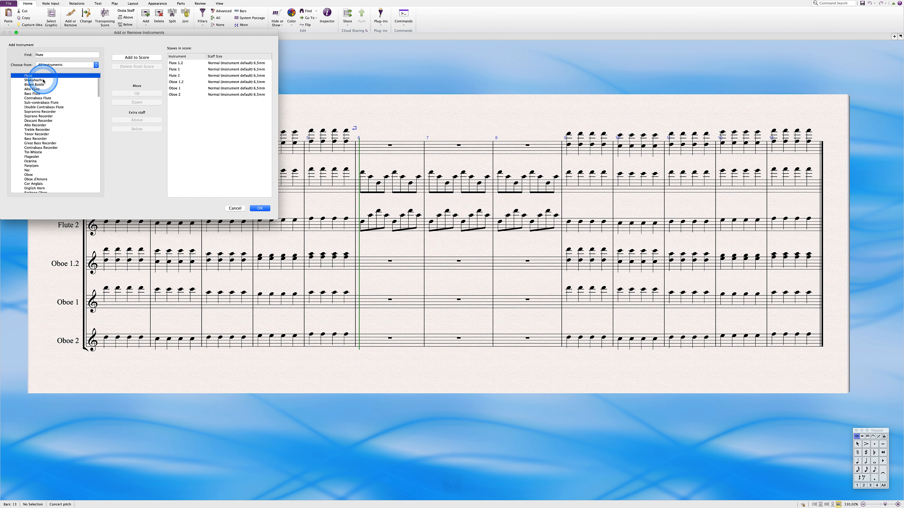
pyautogui.click(141, 59)
pyautogui.click(142, 58)
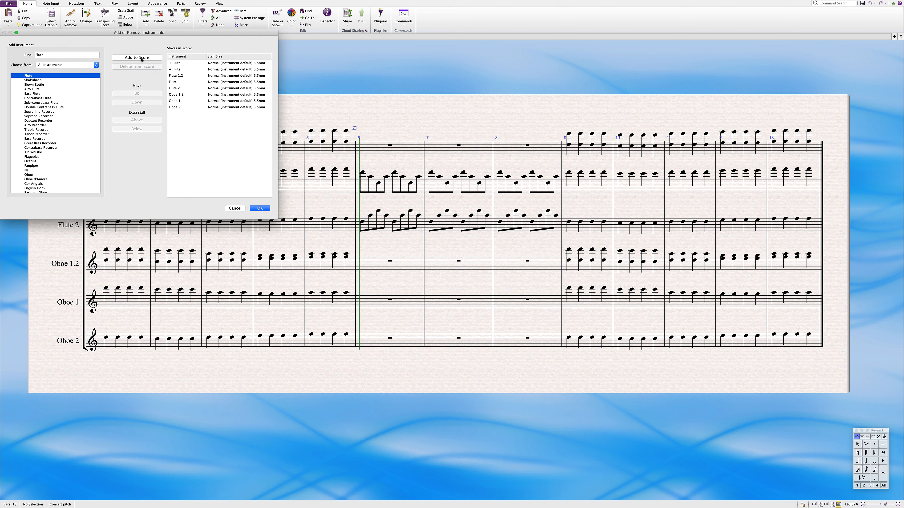
# Move both new Flute staves directly below Flute 1.2, apply the changes and let the music size decrease to fit
pyautogui.click(178, 63)
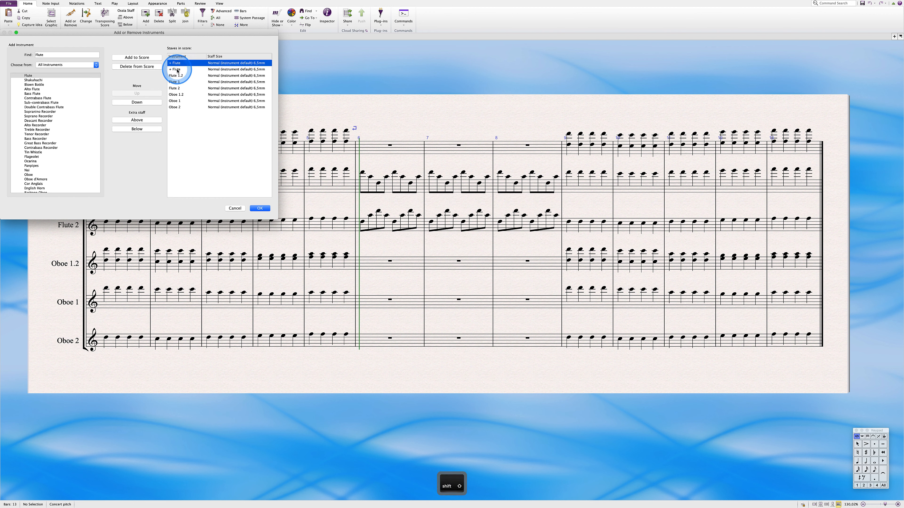
pyautogui.keyDown('shift'); pyautogui.click(177, 70); pyautogui.keyUp('shift')
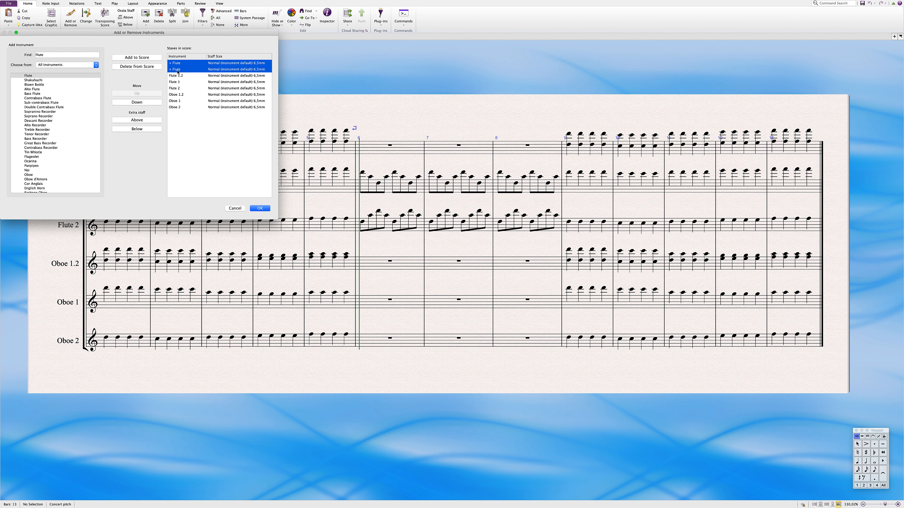
pyautogui.click(145, 103)
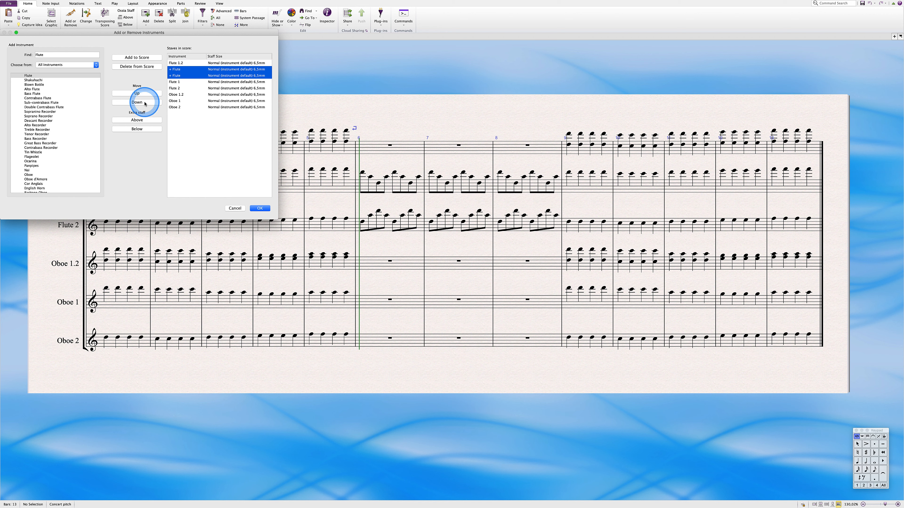
pyautogui.click(259, 208)
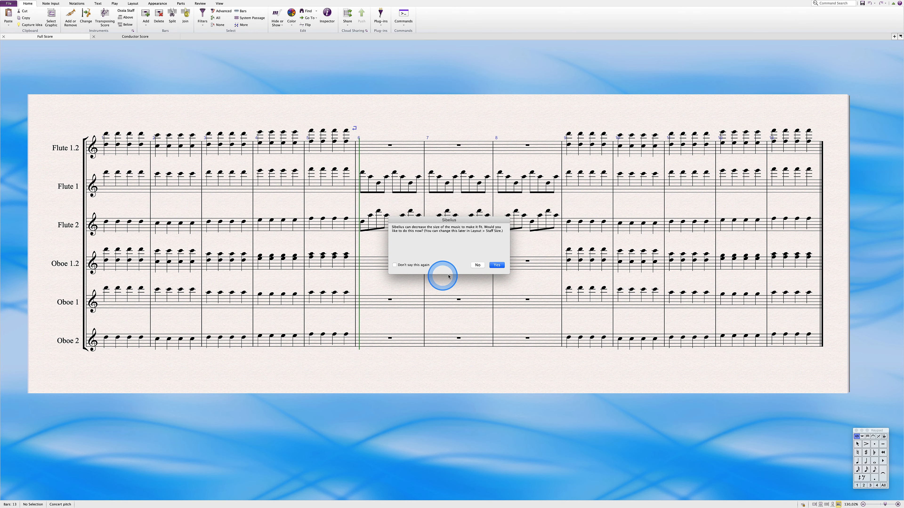
pyautogui.click(497, 265)
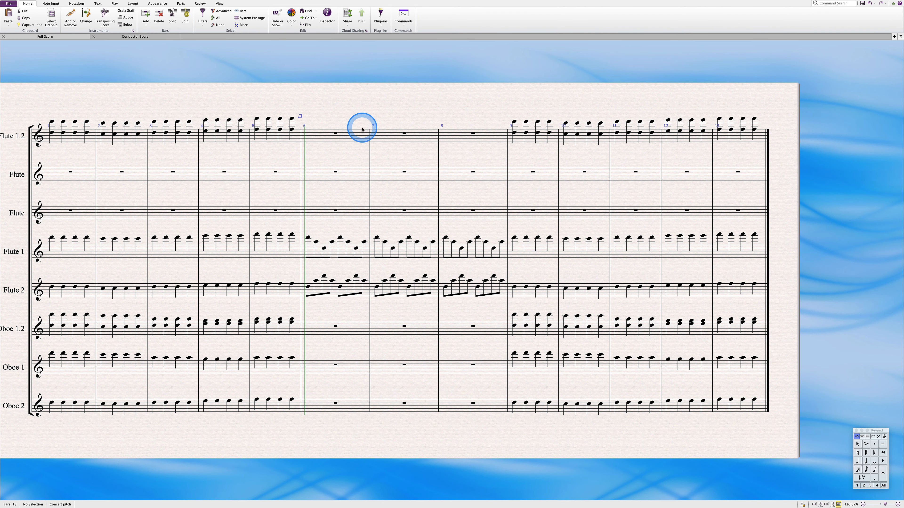
# Toggle the system break at the barline after bar 5 and show the full score in page view
pyautogui.moveTo(354, 118); pyautogui.dragTo(383, 104)
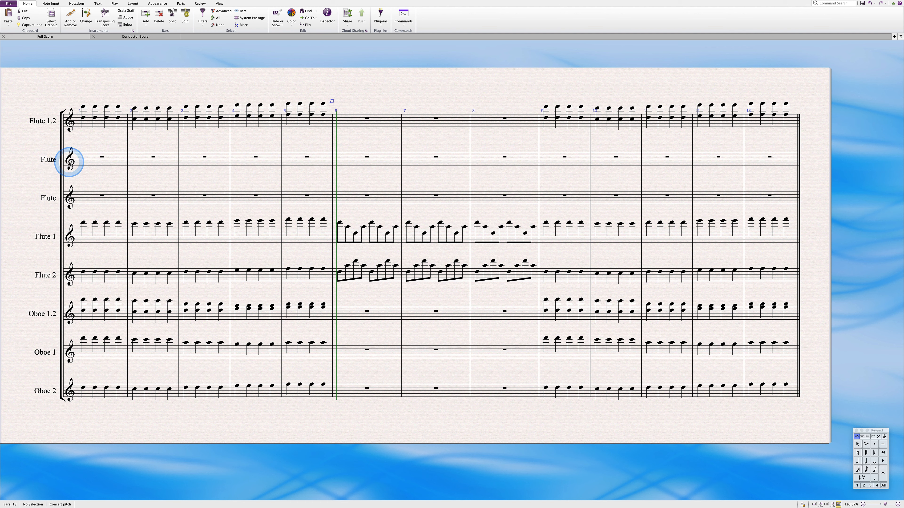
pyautogui.click(333, 146)
pyautogui.press('Return')
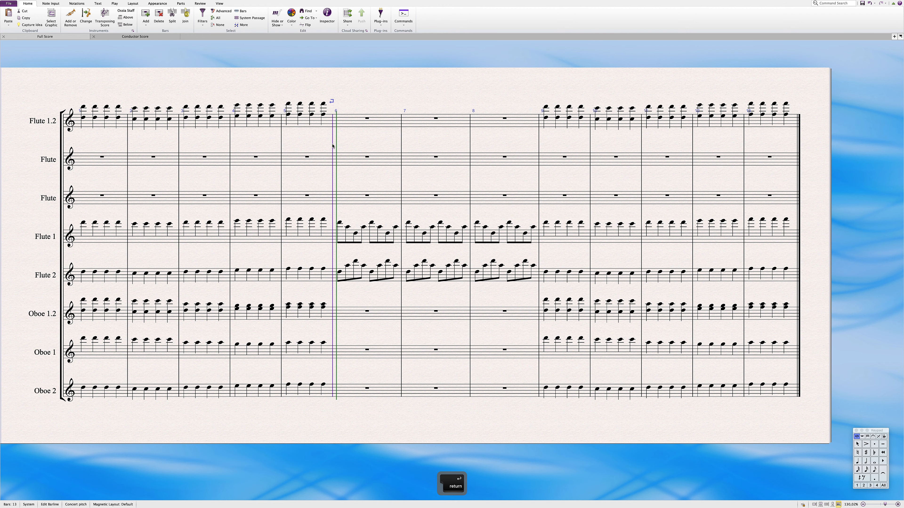
pyautogui.press('super+shift+p')
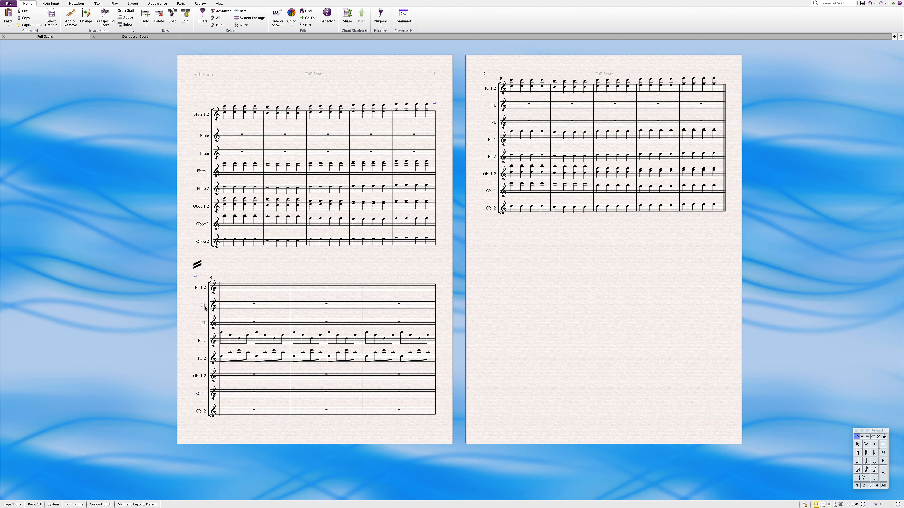
# Change the full instrument names of the two new flute staves to Flute 1 and Flute 2
pyautogui.click(208, 138)
pyautogui.write('1')
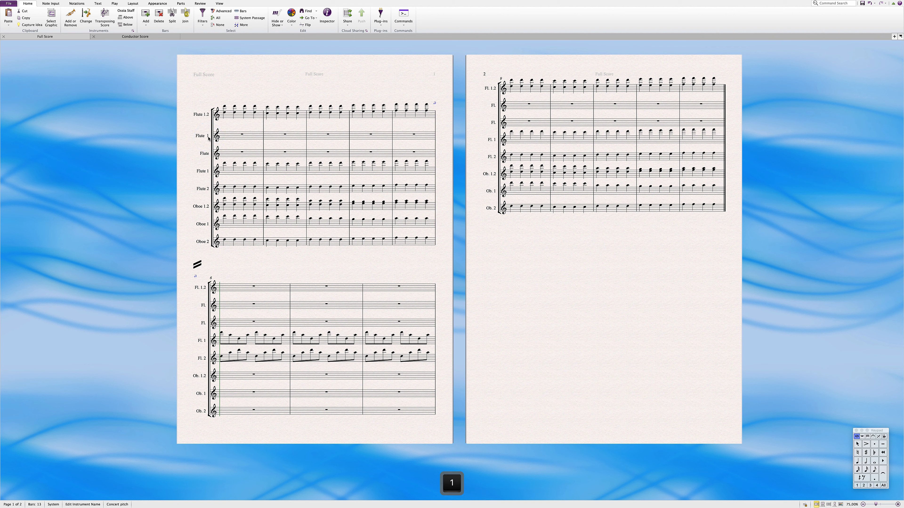
pyautogui.click(208, 155)
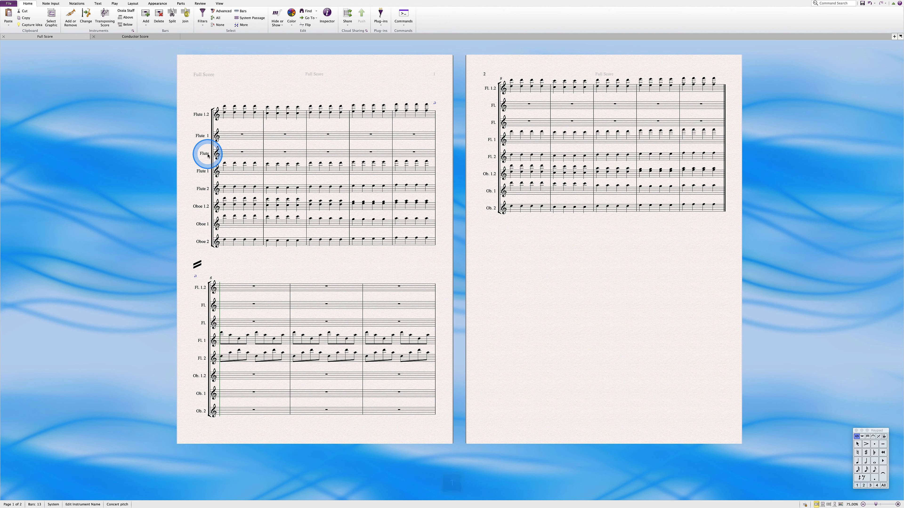
pyautogui.write('2')
# Change the short instrument names of the two new flute staves to Fl. 1 and Fl. 2
pyautogui.click(210, 306)
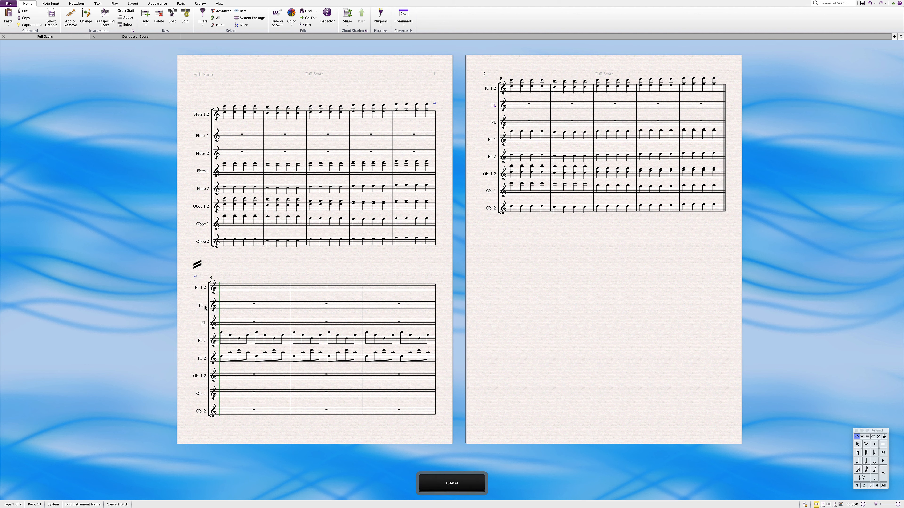
pyautogui.write('1')
pyautogui.click(204, 323)
pyautogui.write('2')
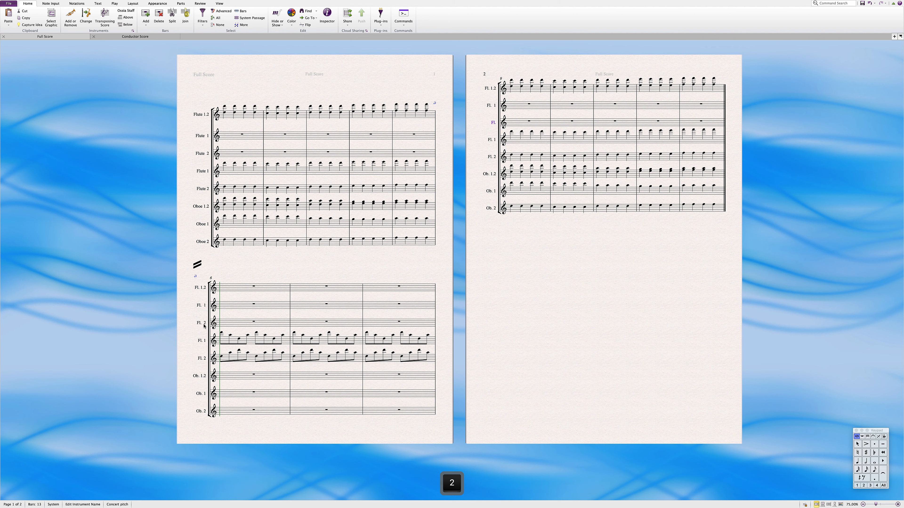
pyautogui.click(219, 281)
pyautogui.click(232, 274)
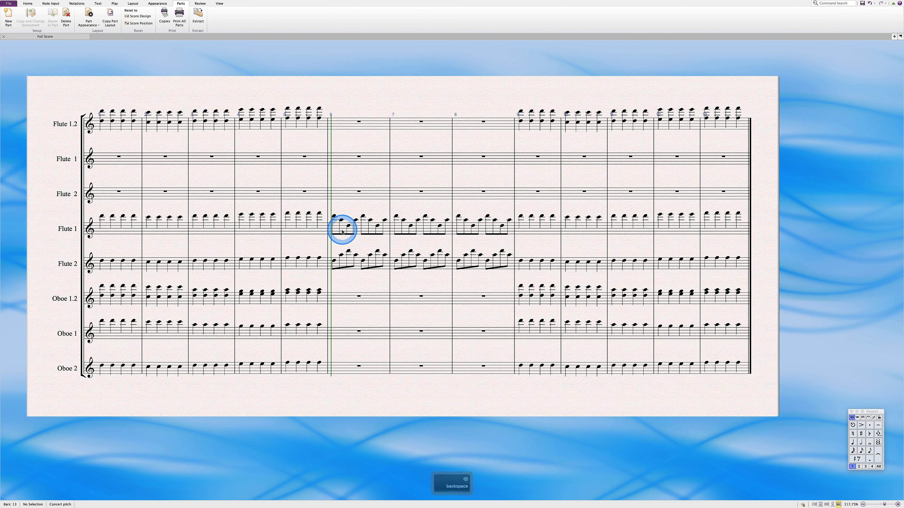
# Copy bars 6 to 8 of the original Flute 1 and Flute 2 staves into the two new flute staves
pyautogui.click(343, 222)
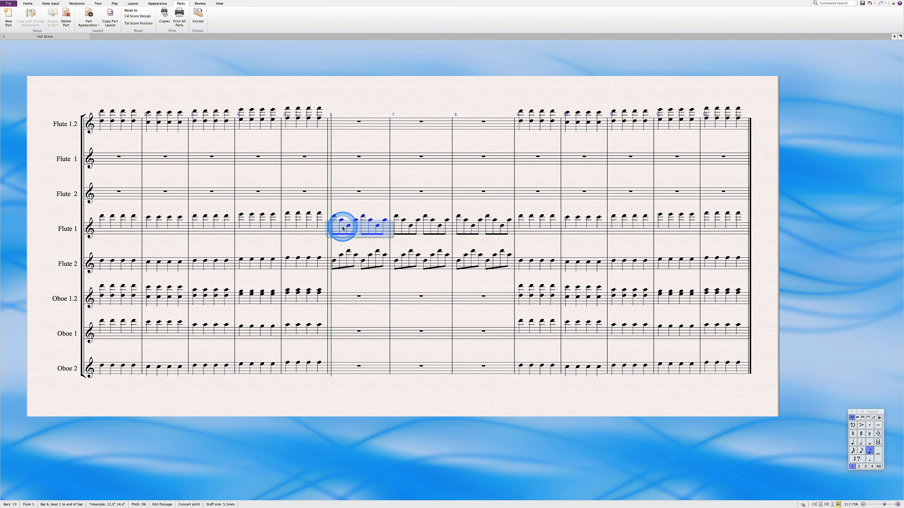
pyautogui.keyDown('shift'); pyautogui.click(498, 265); pyautogui.keyUp('shift')
pyautogui.press('super+c')
pyautogui.click(354, 159)
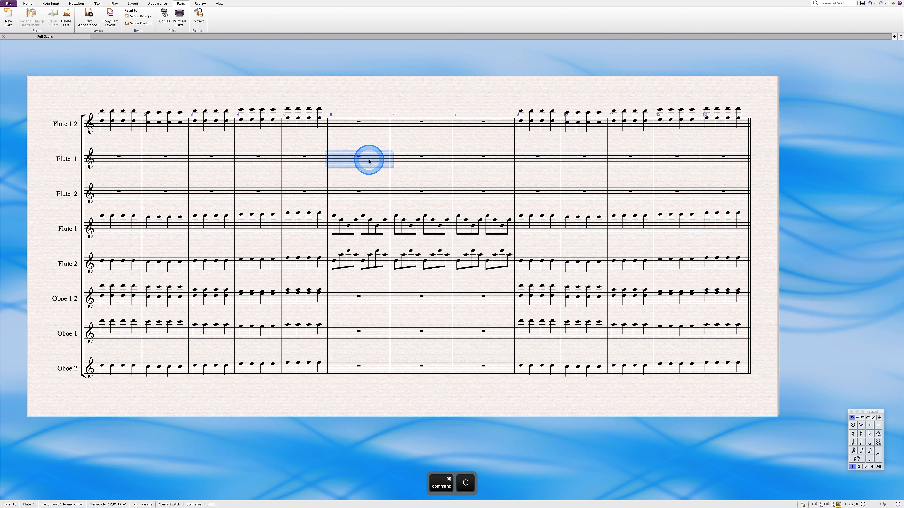
pyautogui.press('super+v')
pyautogui.click(425, 135)
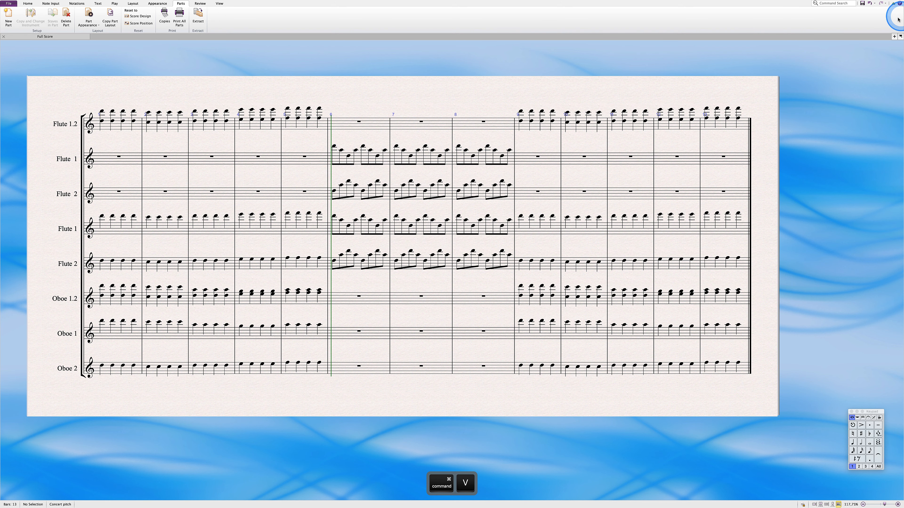
# Add the two new Flute 1 and Flute 2 staves to the Conductor Score part
pyautogui.click(900, 37)
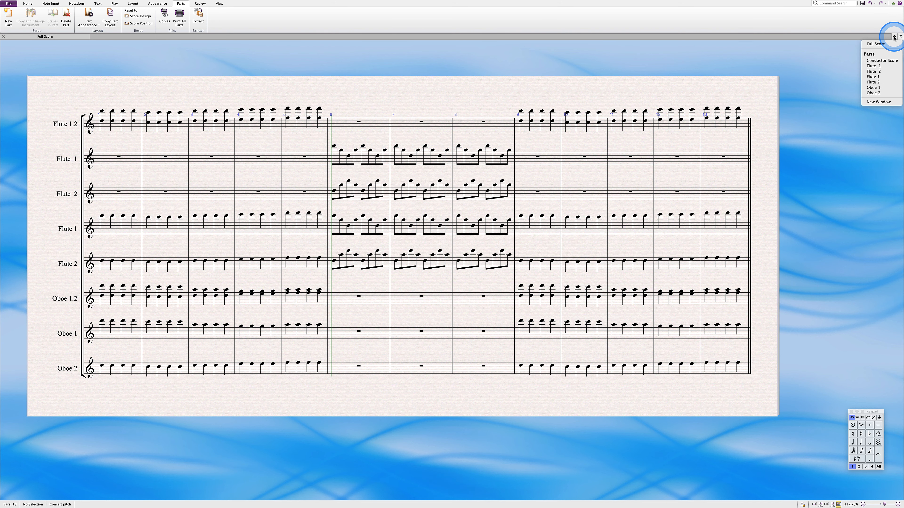
pyautogui.click(889, 61)
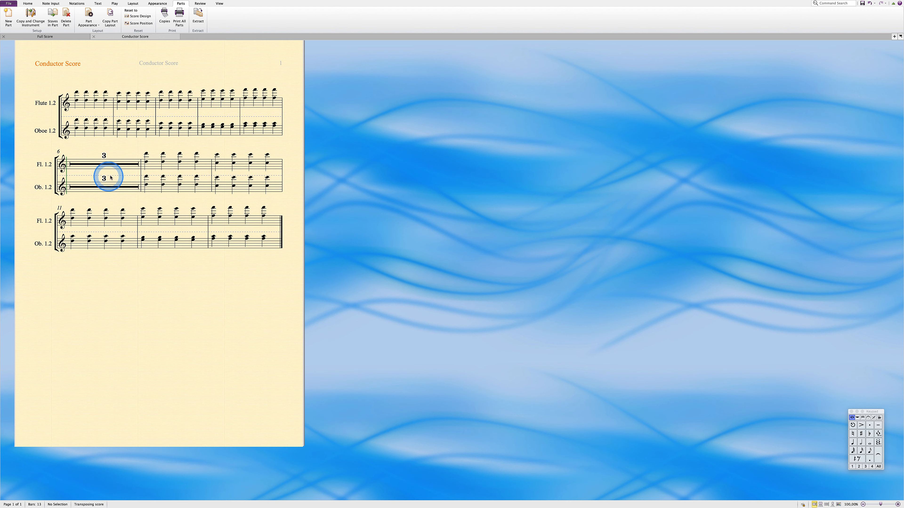
pyautogui.moveTo(145, 291); pyautogui.dragTo(384, 291)
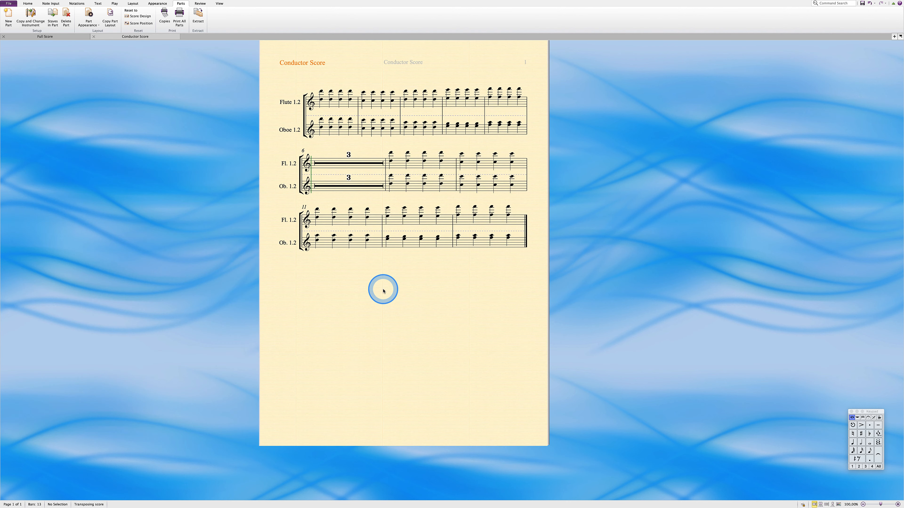
pyautogui.scroll(3, 363, 202)
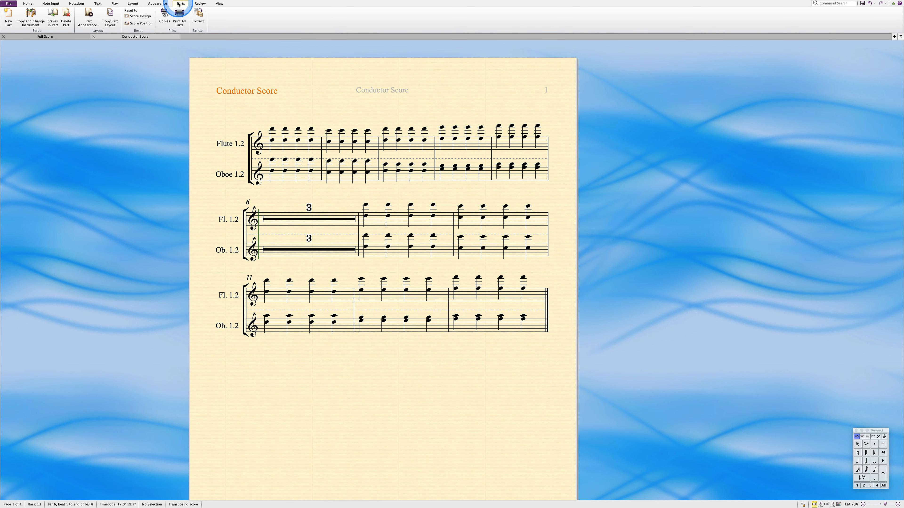
pyautogui.click(54, 24)
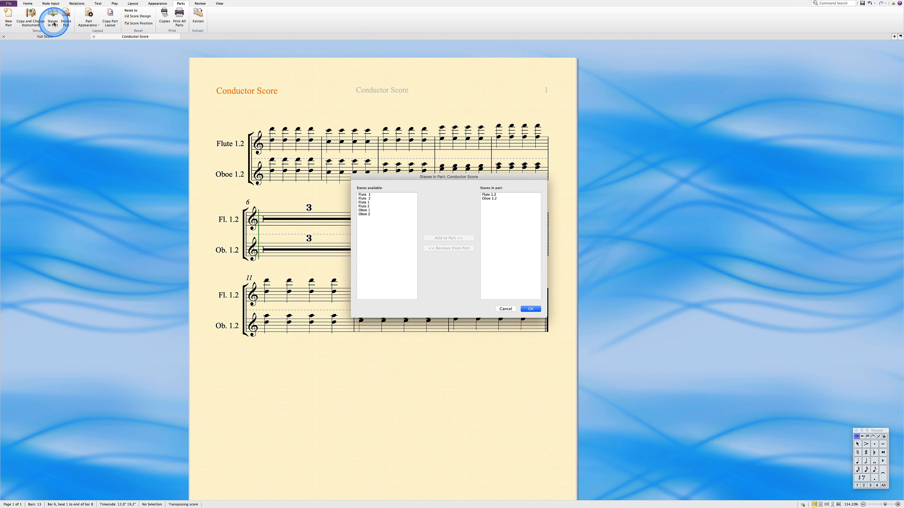
pyautogui.click(372, 195)
pyautogui.keyDown('shift'); pyautogui.click(370, 199); pyautogui.keyUp('shift')
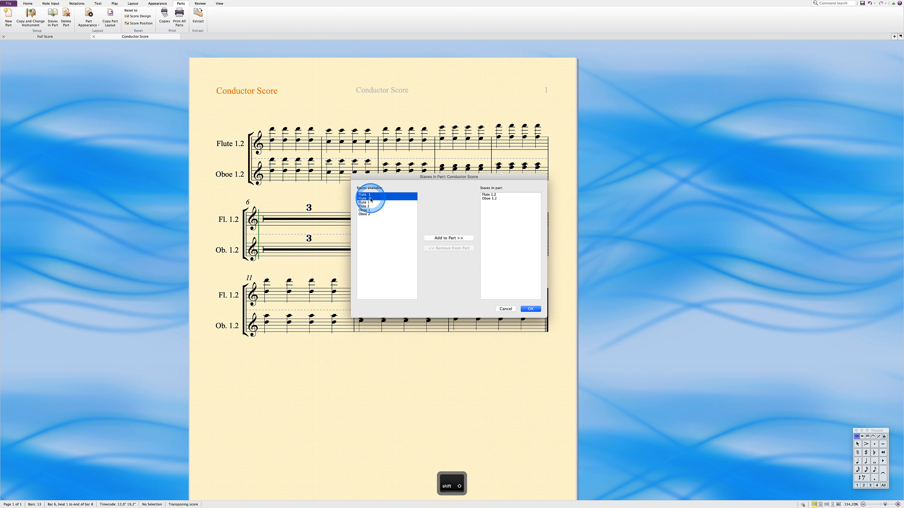
pyautogui.click(452, 238)
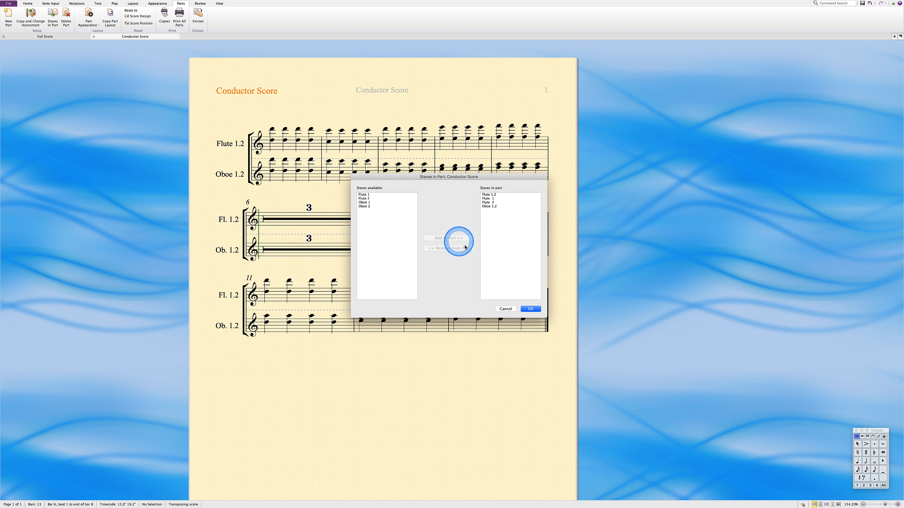
pyautogui.click(531, 309)
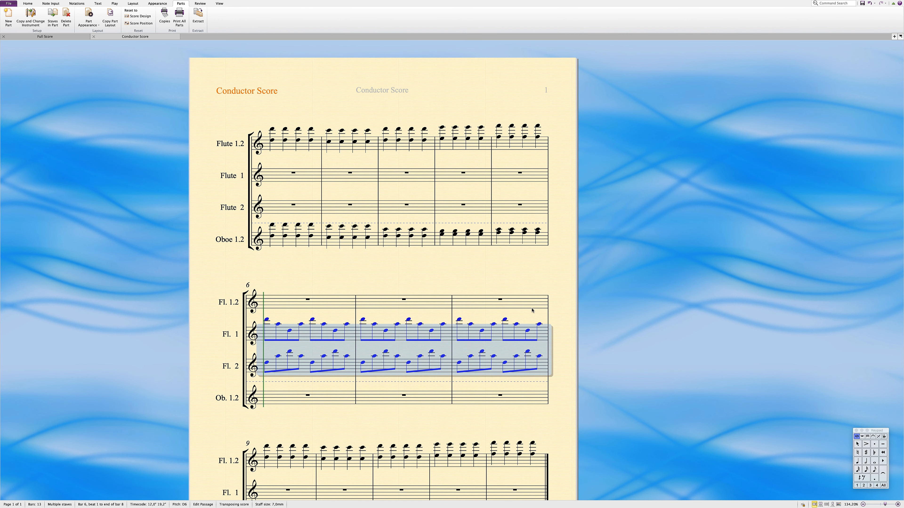
# Hide the empty flute staves in the Conductor Score part by applying Hide Empty Staves to all three flute staves from bar 1 to bar 13
pyautogui.moveTo(526, 303); pyautogui.dragTo(378, 140)
pyautogui.press('super+minus')
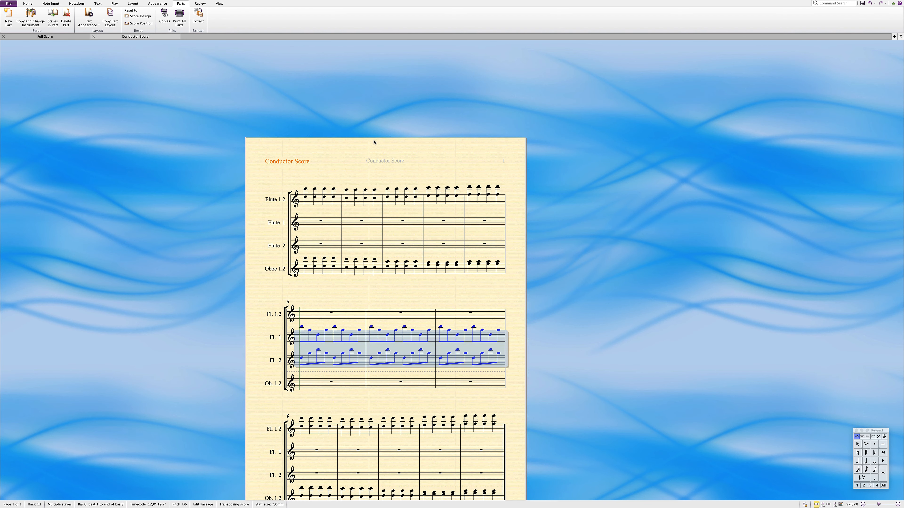
pyautogui.doubleClick(328, 203)
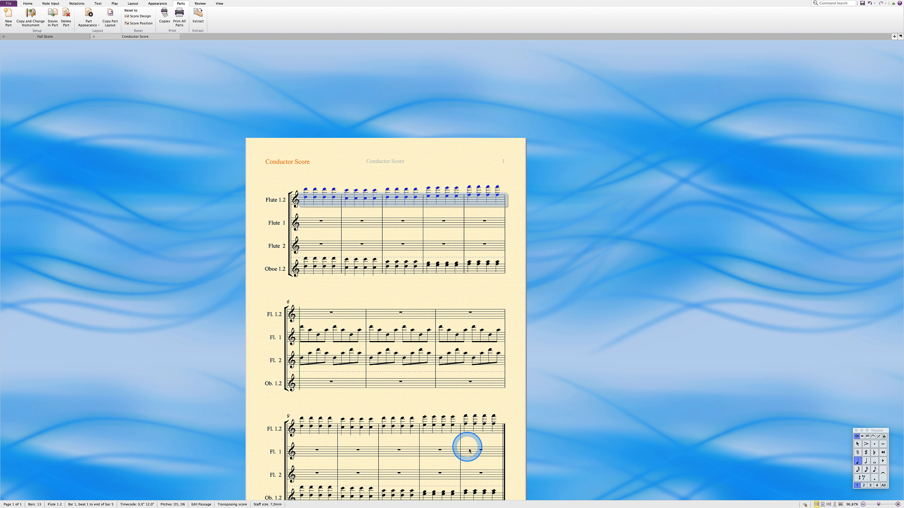
pyautogui.keyDown('shift'); pyautogui.click(490, 475); pyautogui.keyUp('shift')
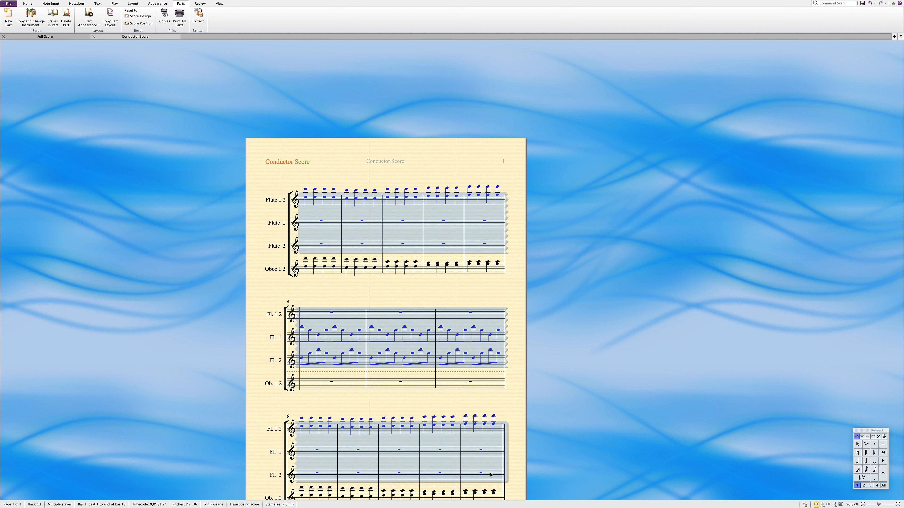
pyautogui.click(136, 4)
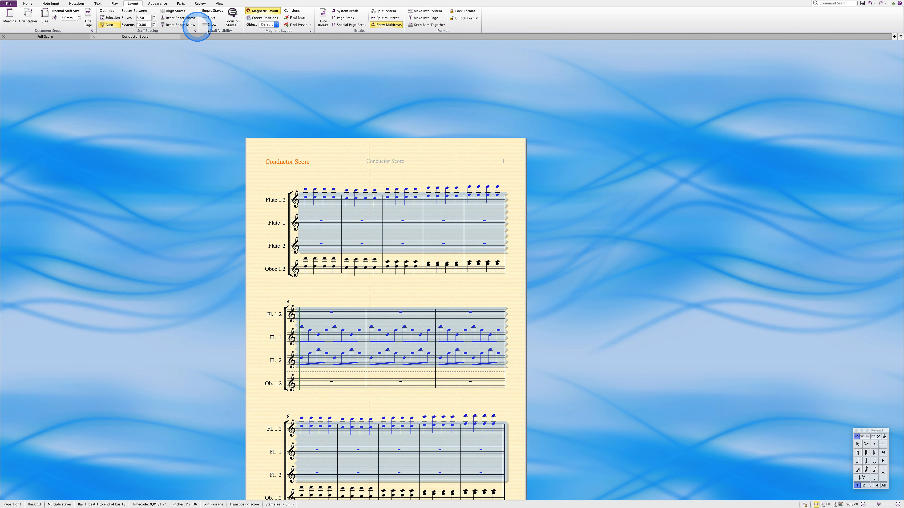
pyautogui.click(213, 19)
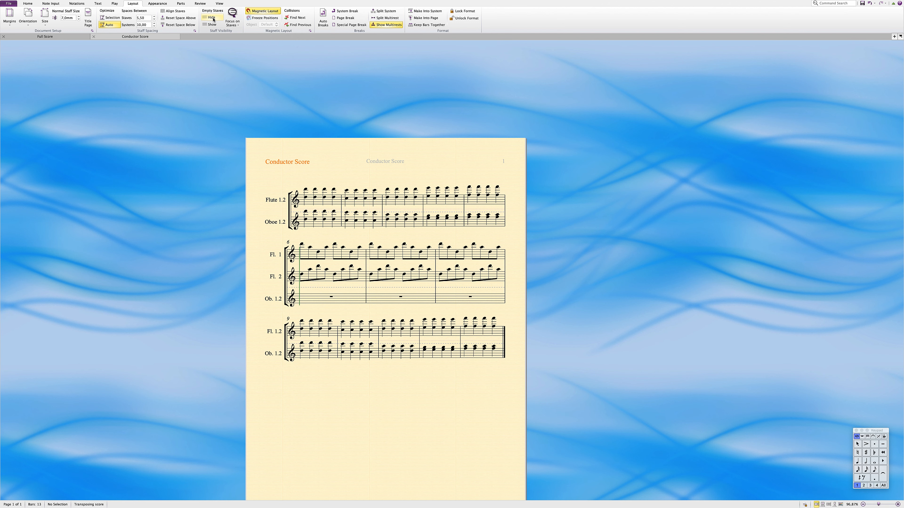
pyautogui.hotkey('ctrl', 'alt', 'shift', 'h')
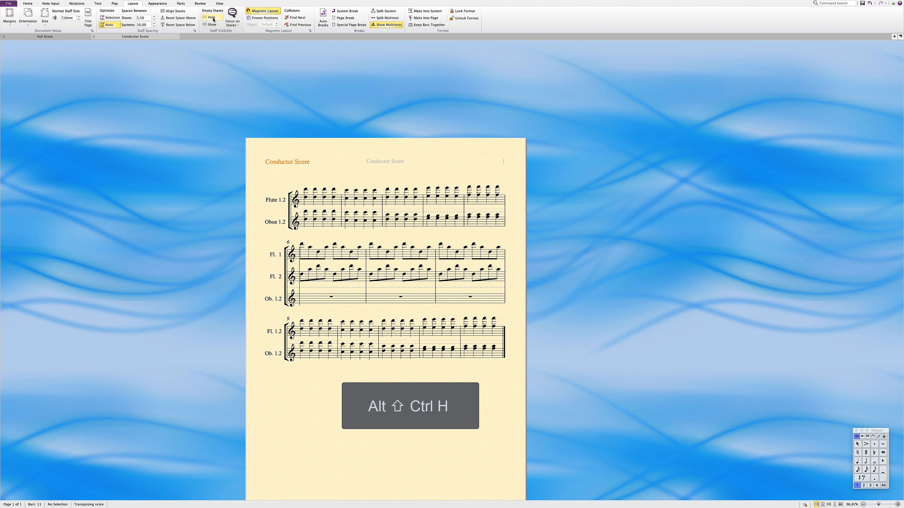
pyautogui.press('super+alt+shift+h')
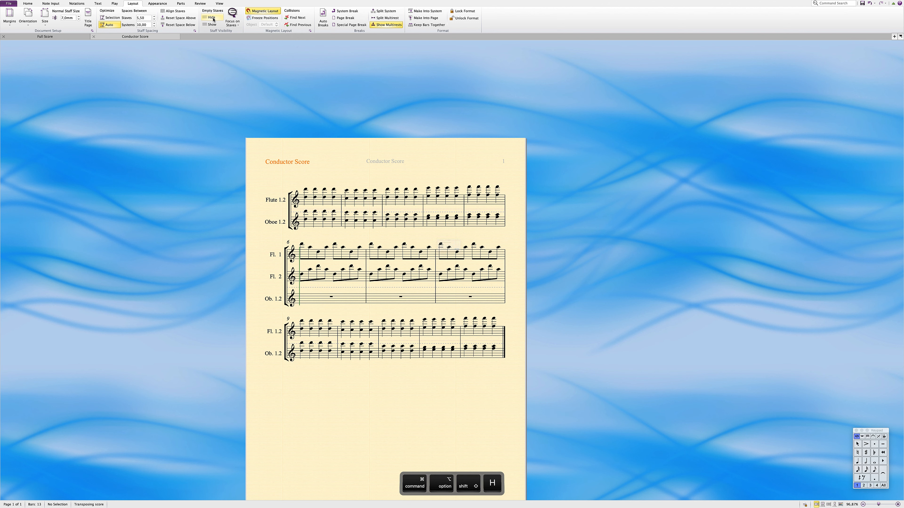
pyautogui.press('Return')
pyautogui.press('Escape')
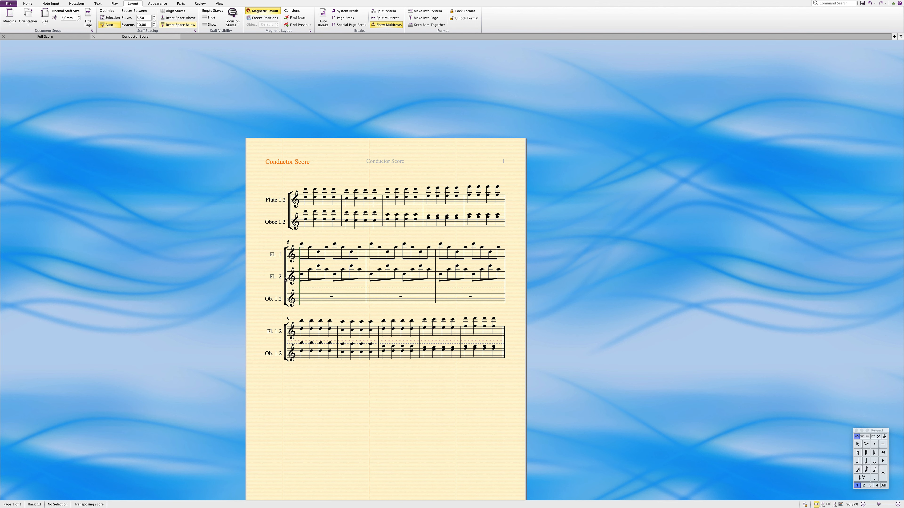
# Delete the two extra Flute 1 and Flute 2 parts belonging to the newly added staves, keeping the Conductor Score and the original parts
pyautogui.click(894, 36)
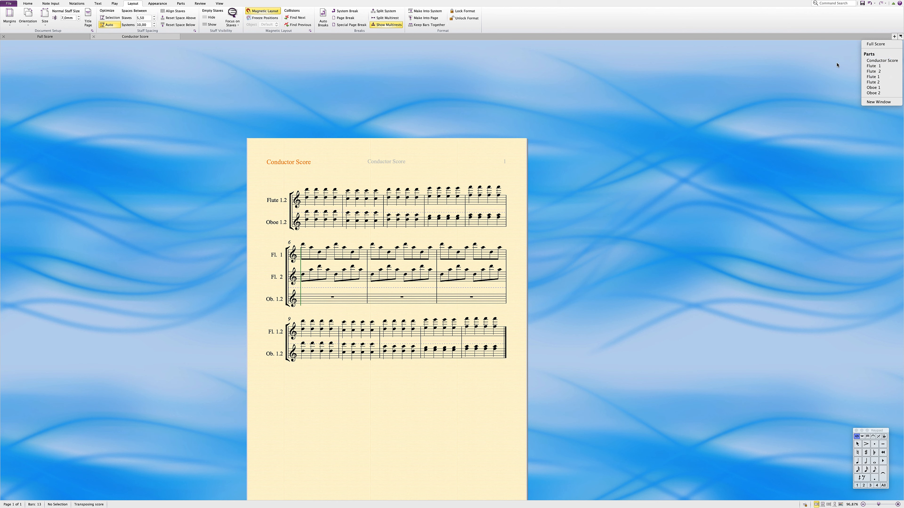
pyautogui.moveTo(194, 2)
pyautogui.click(285, 279)
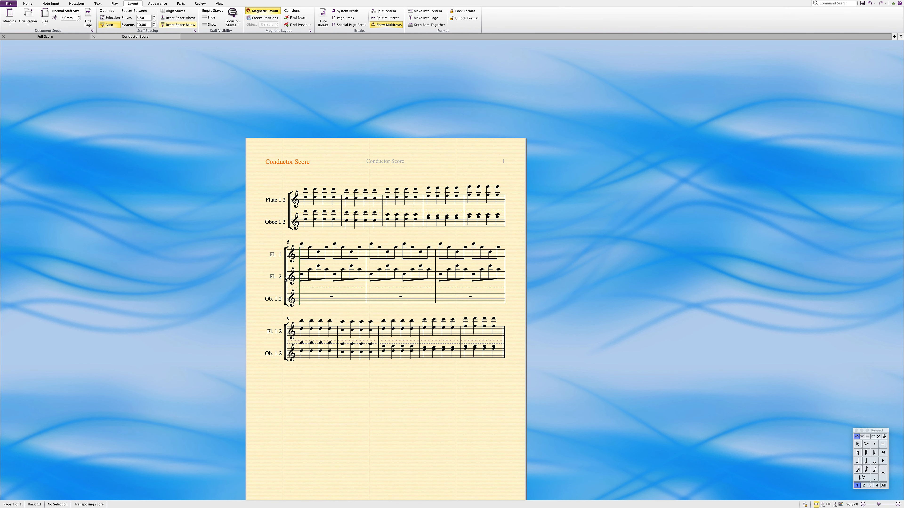
pyautogui.click(181, 4)
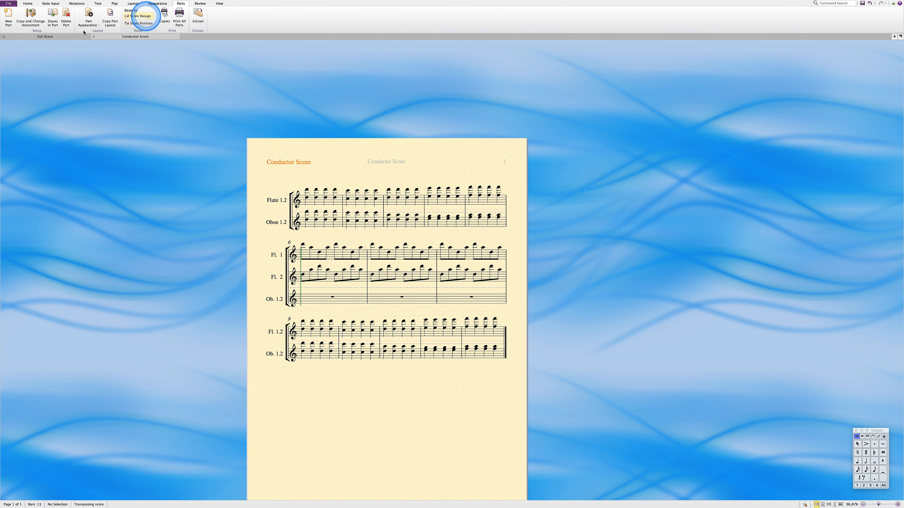
pyautogui.click(66, 21)
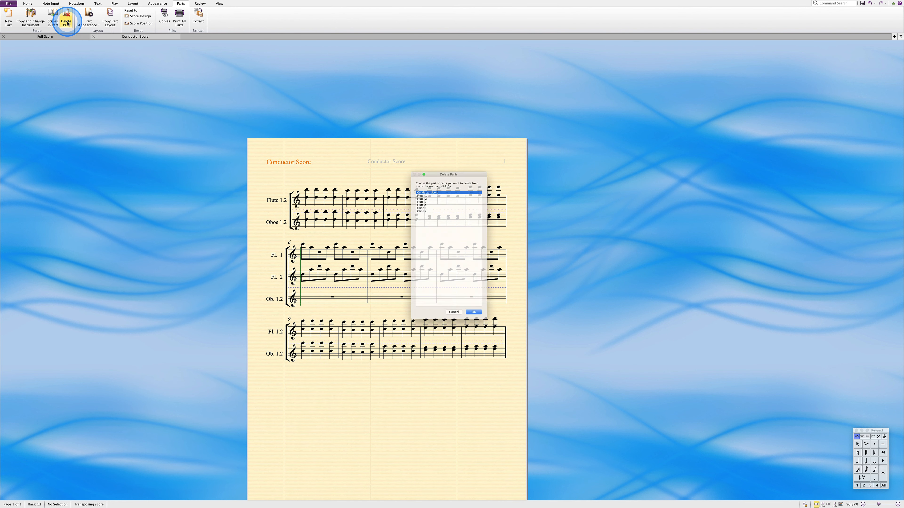
pyautogui.keyDown('shift'); pyautogui.click(416, 183); pyautogui.keyUp('shift')
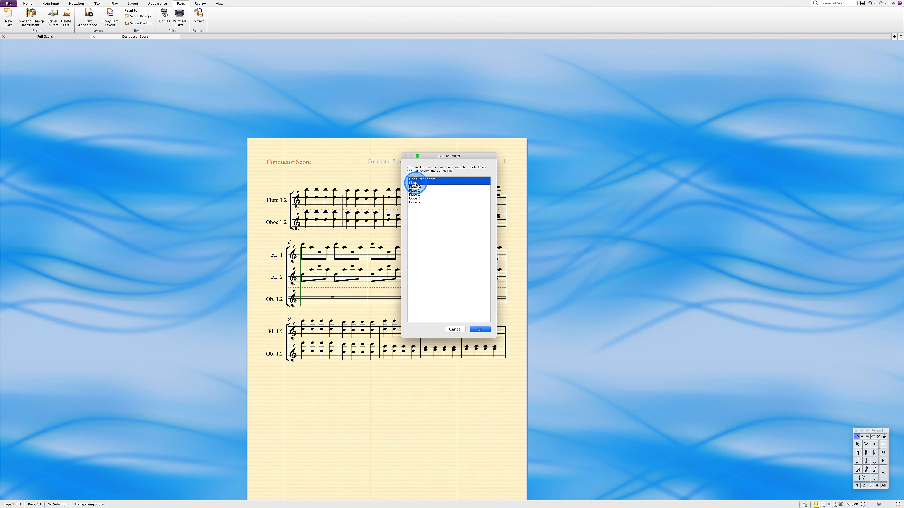
pyautogui.keyDown('shift'); pyautogui.click(419, 186); pyautogui.keyUp('shift')
pyautogui.keyDown('super'); pyautogui.click(417, 178); pyautogui.keyUp('super')
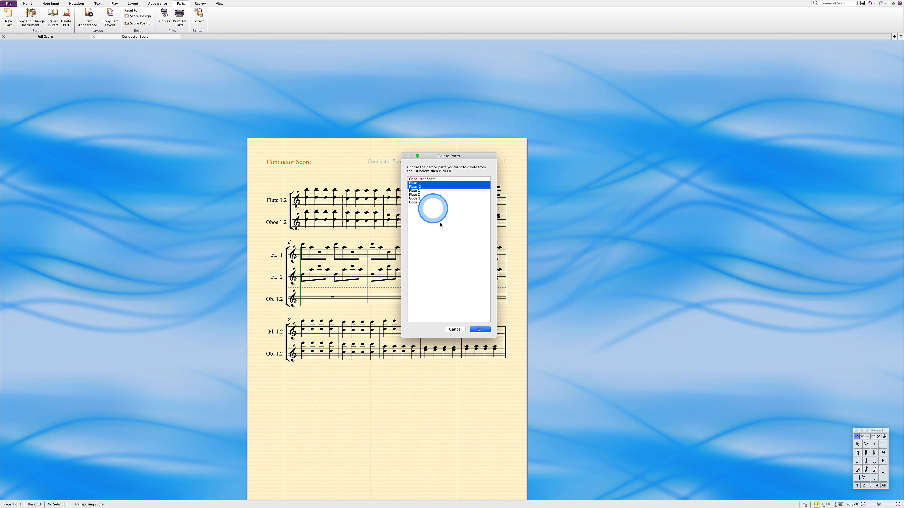
pyautogui.click(480, 329)
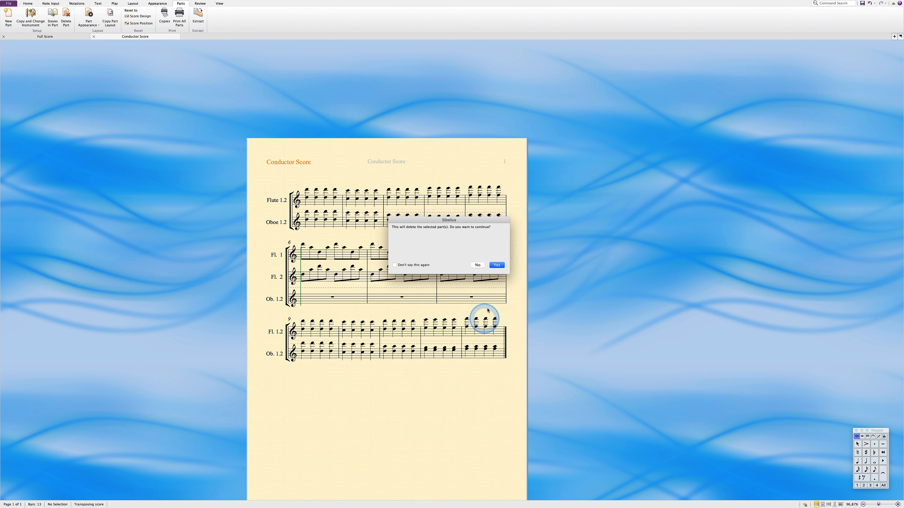
pyautogui.click(496, 265)
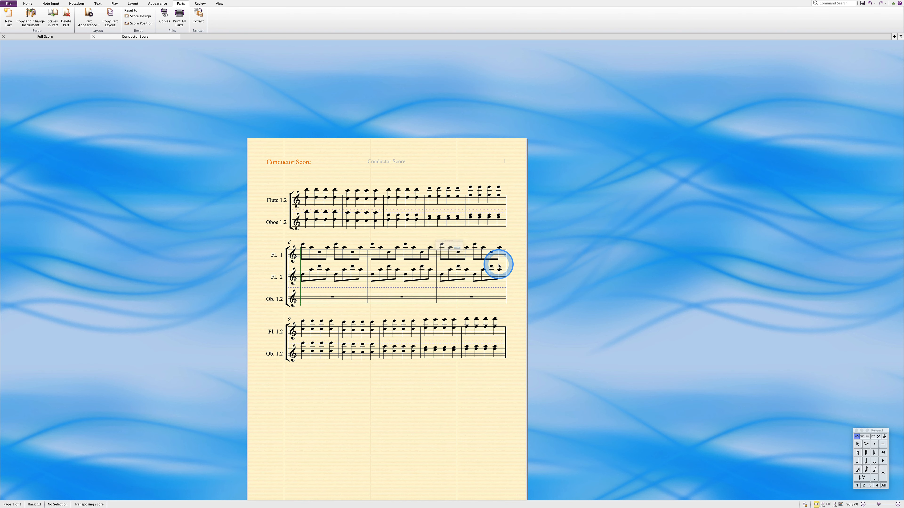
# View the remaining Flute 1 part to check its music, and return to the Conductor Score part
pyautogui.click(900, 36)
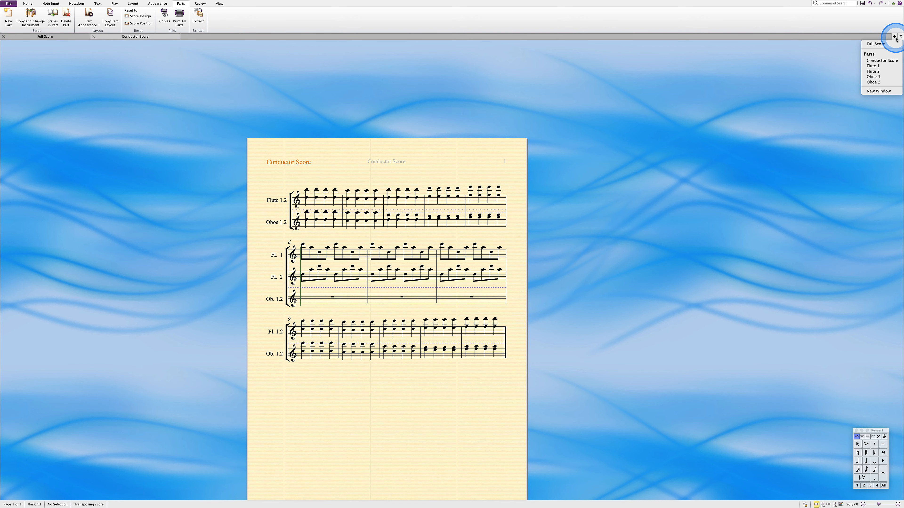
pyautogui.click(879, 68)
pyautogui.click(894, 36)
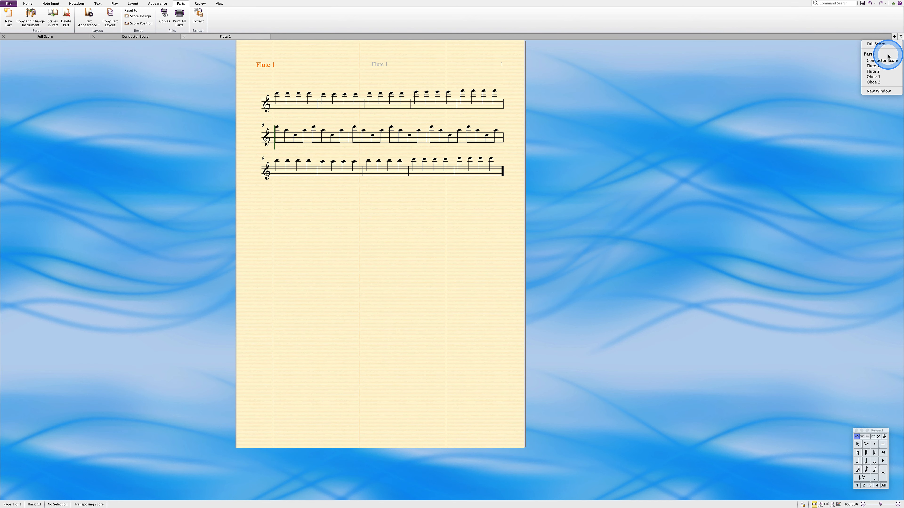
pyautogui.click(882, 60)
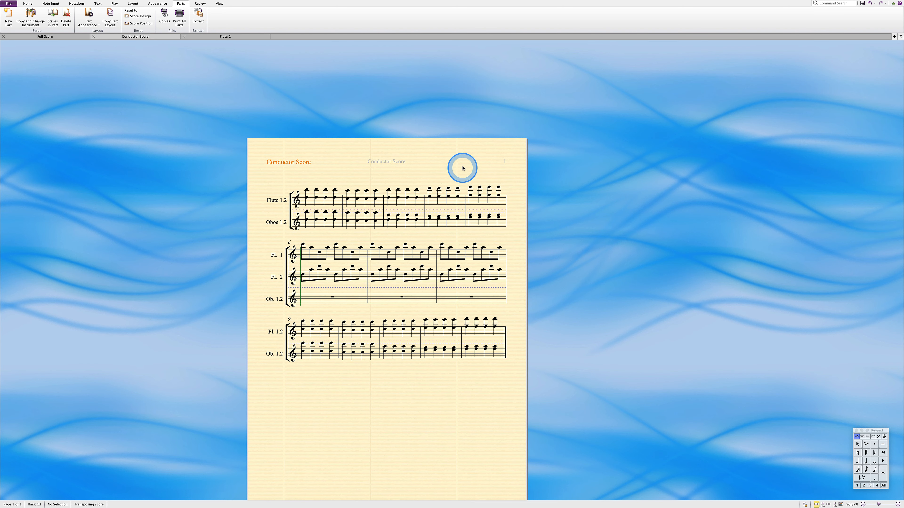